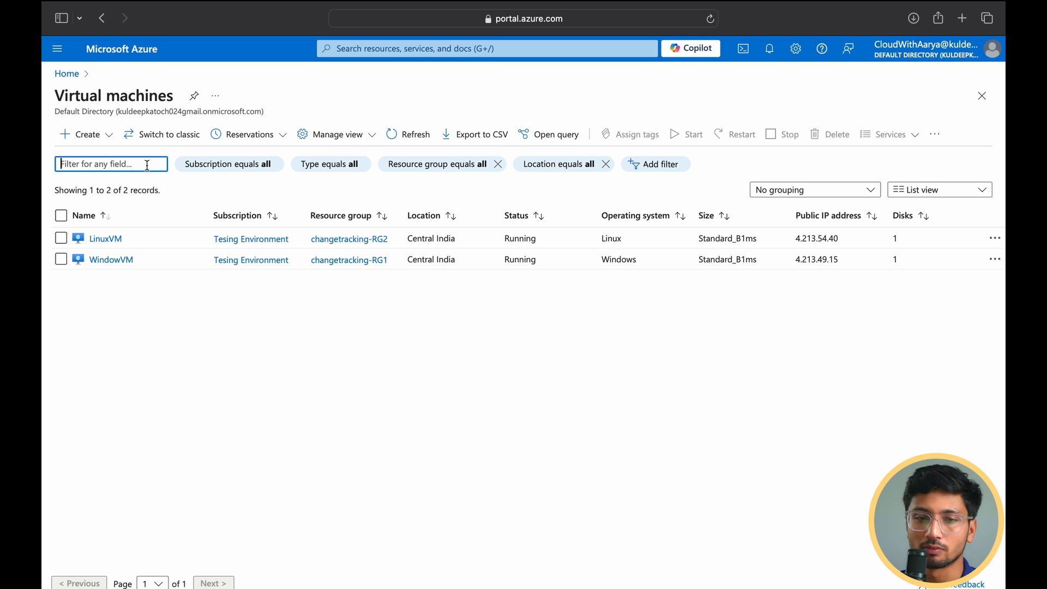
# Step: Open the Change tracking page of the WindowVM virtual machine
pyautogui.click(61, 259)
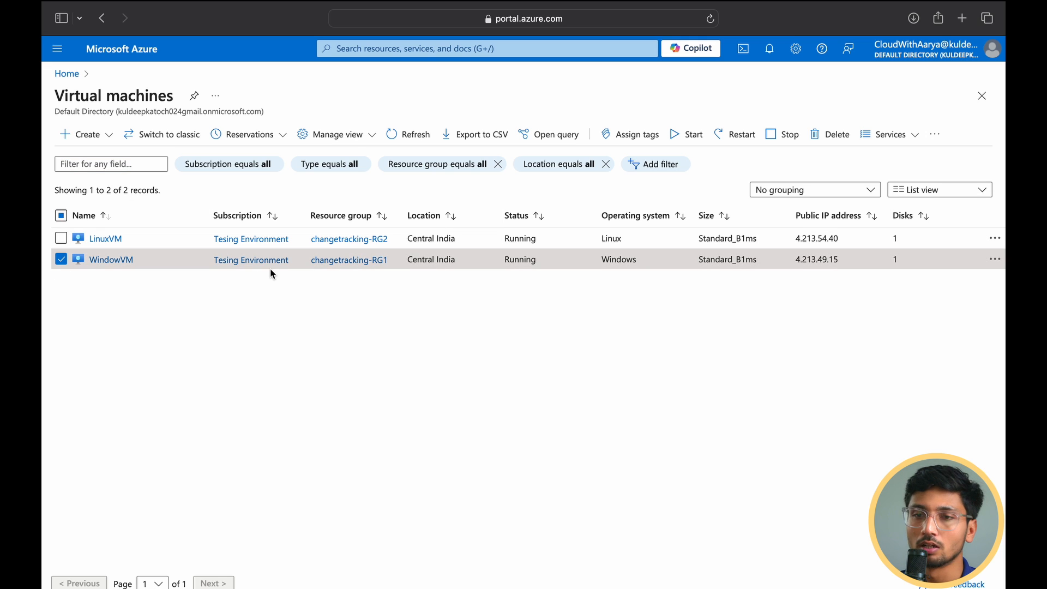
pyautogui.click(114, 267)
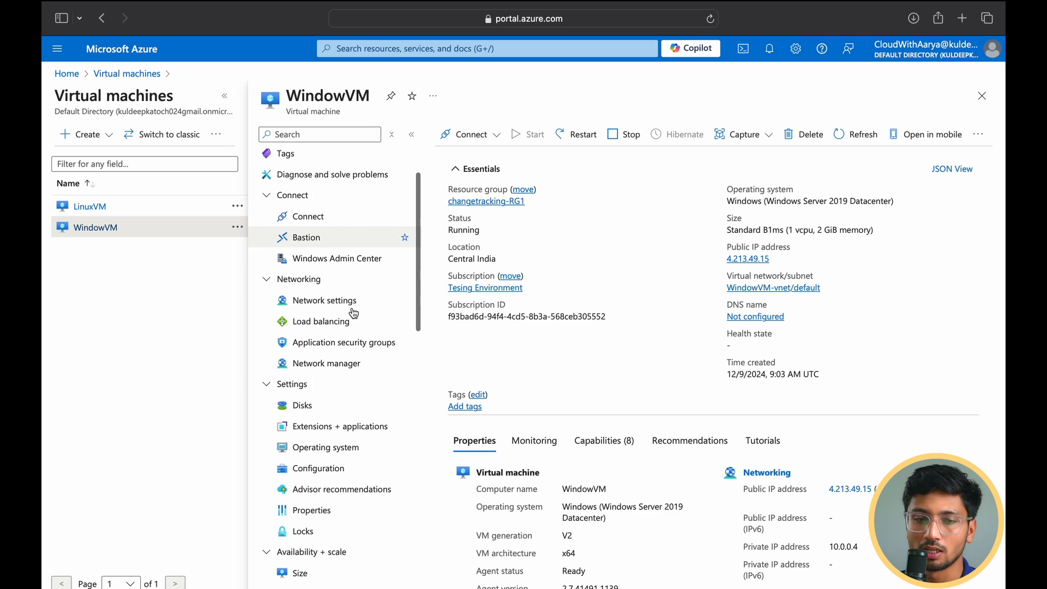
pyautogui.scroll(-10, 351, 311)
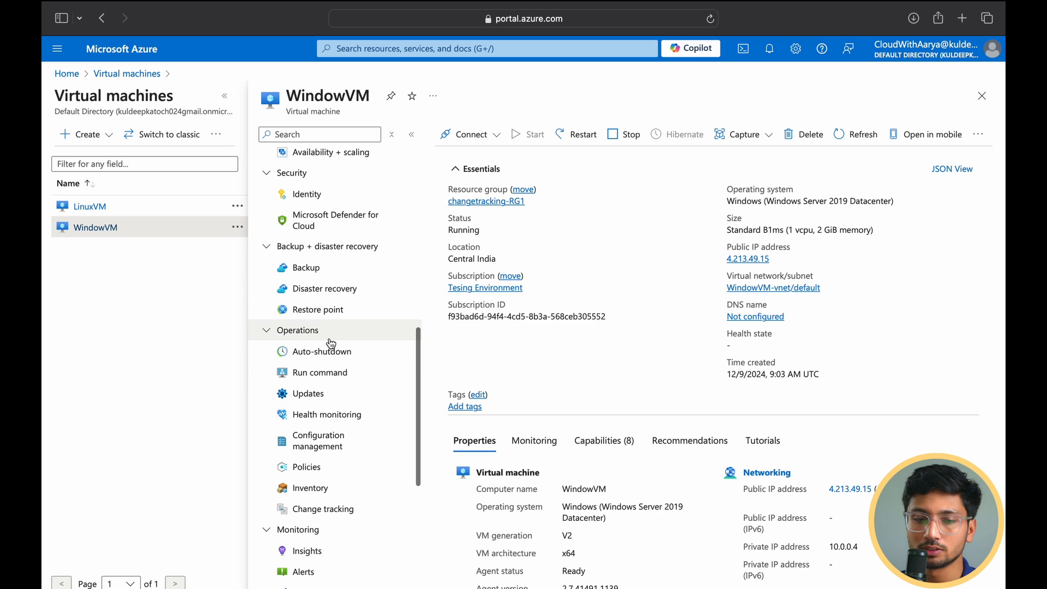
pyautogui.click(328, 509)
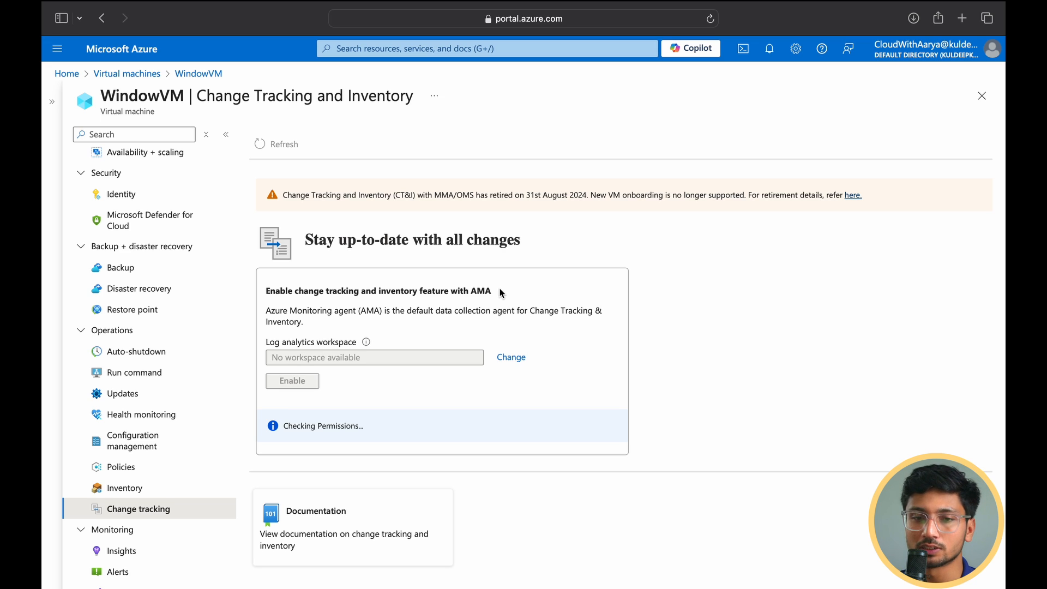
# Step: Open the portal home separately from the WindowVM page and go to the Log Analytics workspaces service
pyautogui.rightClick(146, 51)
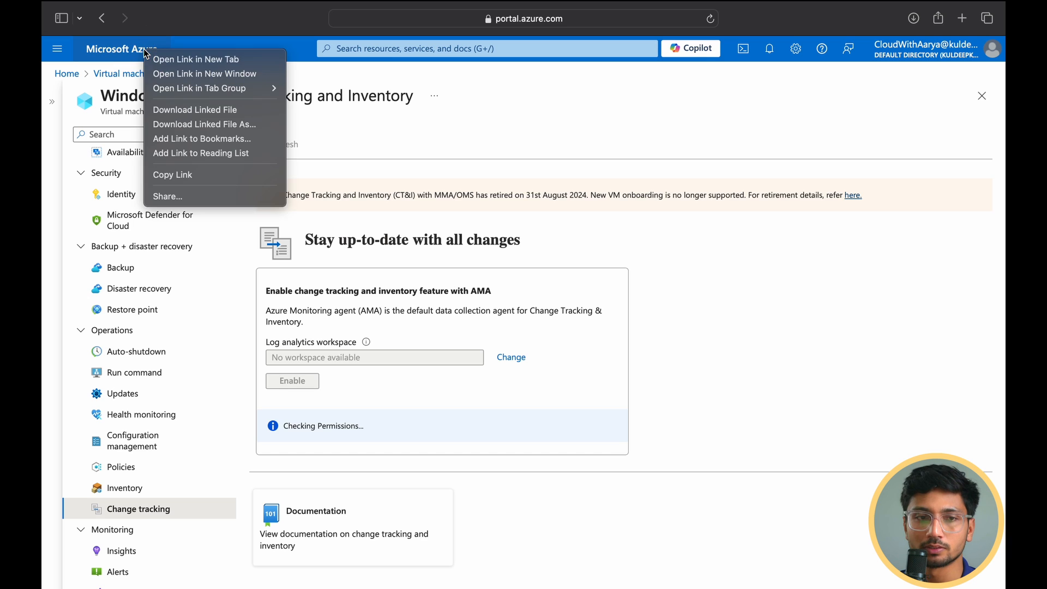
pyautogui.click(169, 74)
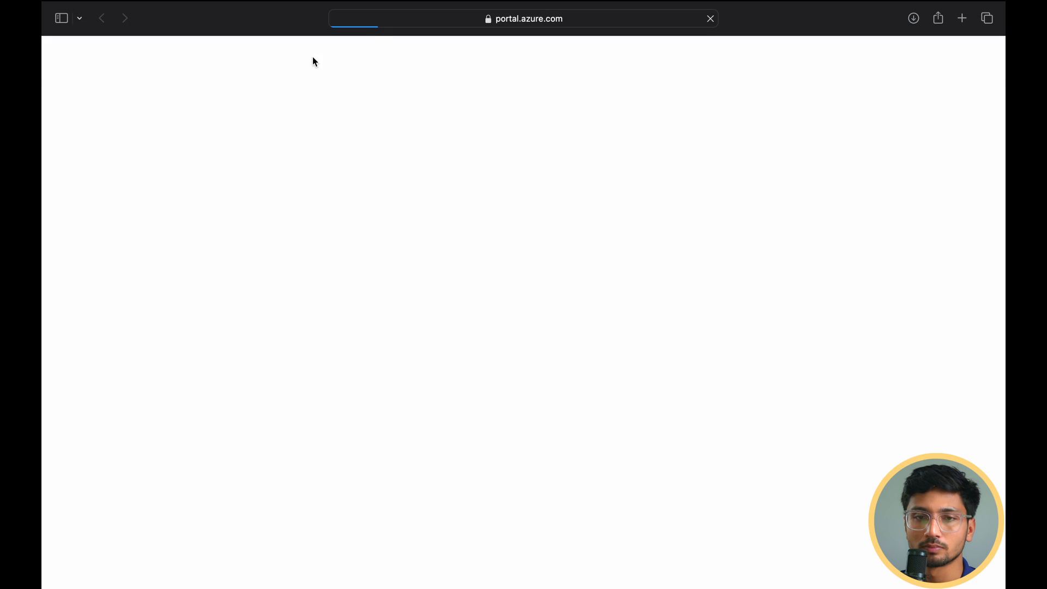
pyautogui.click(445, 67)
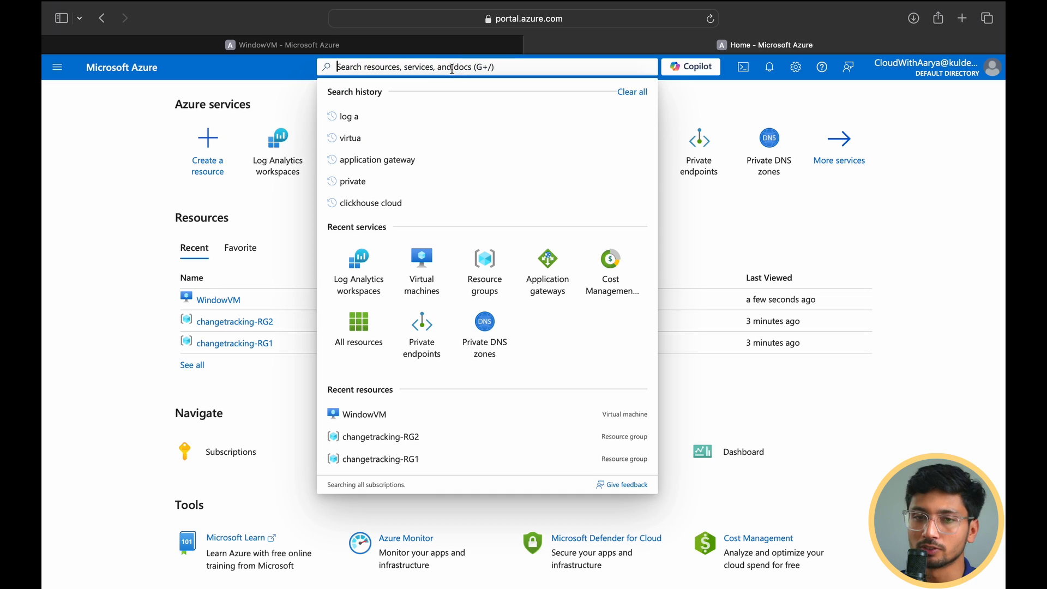
pyautogui.write('log ana')
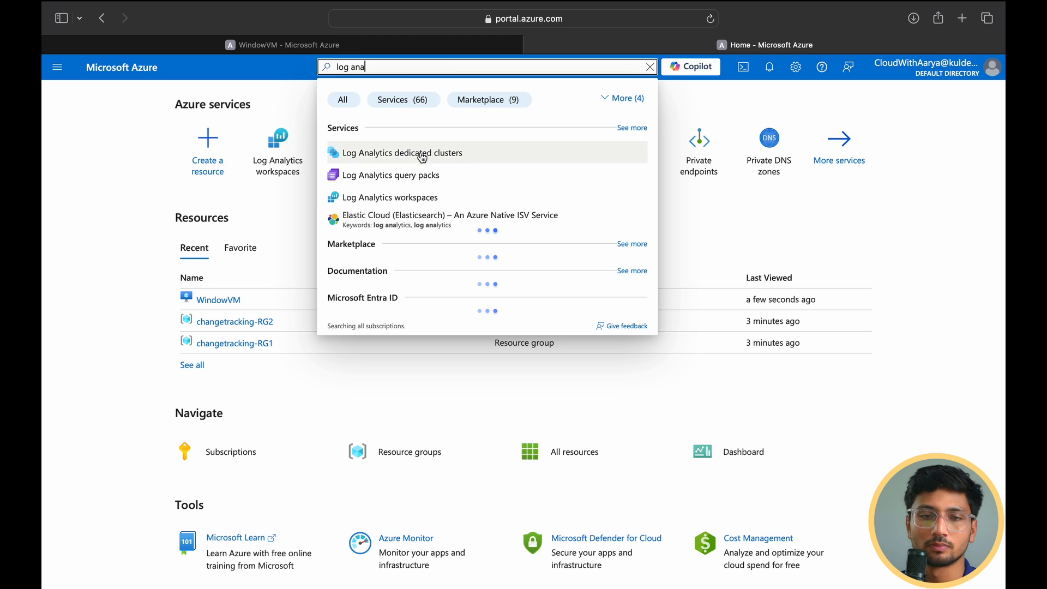
pyautogui.click(422, 198)
# Step: Create a Log Analytics workspace named CT-LAWS in resource group changetracking-RG1, region Central India
pyautogui.click(80, 158)
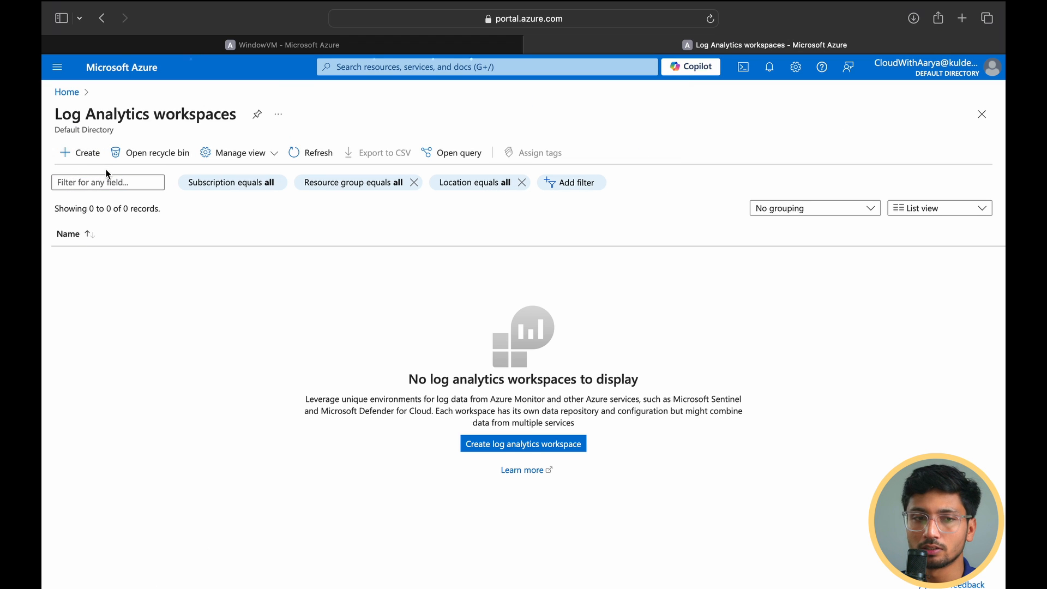
pyautogui.write('C')
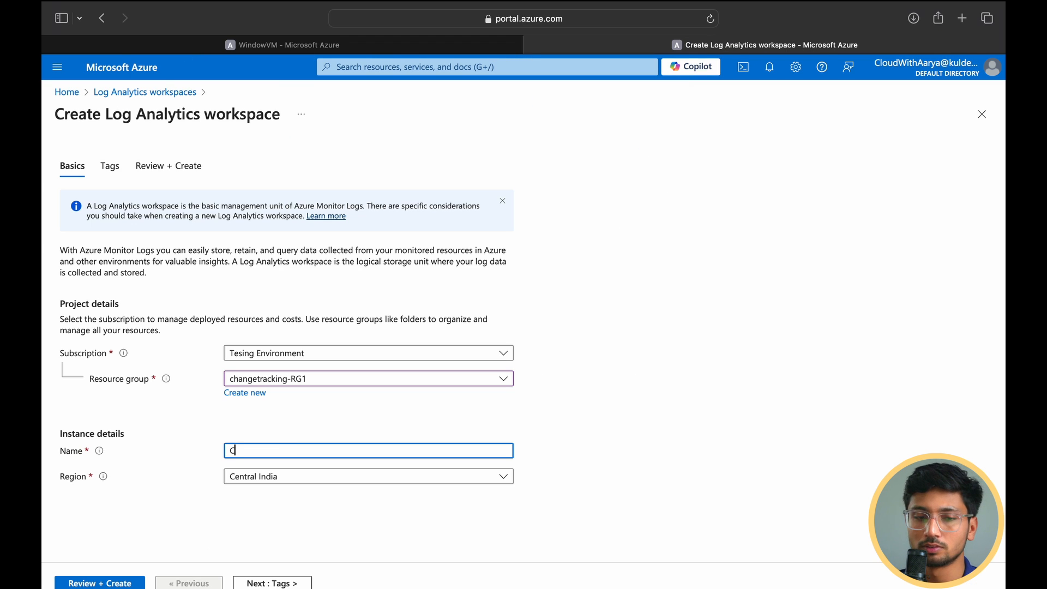
pyautogui.write('T-LAWS')
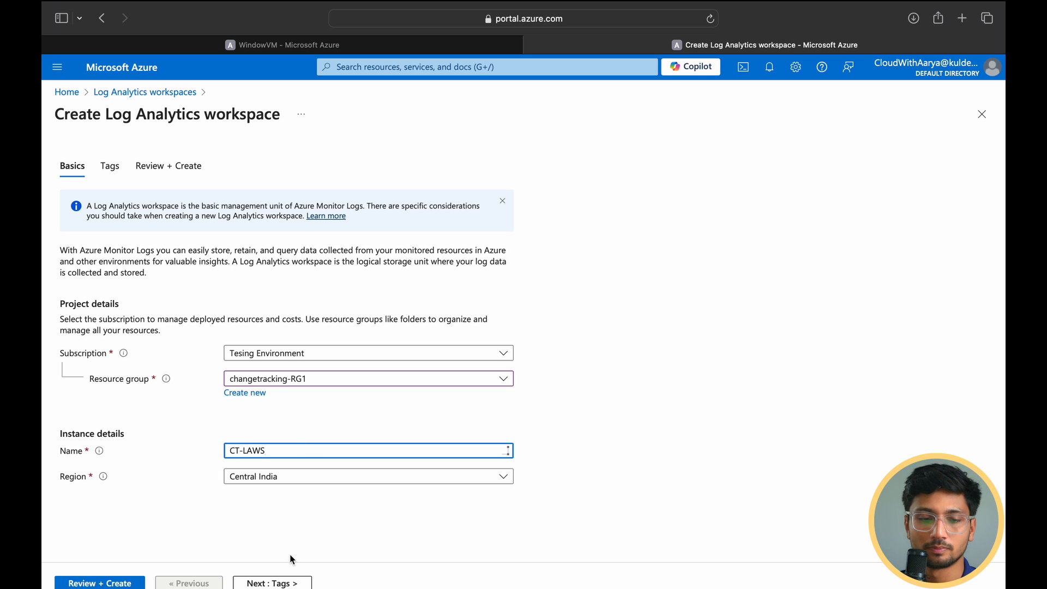
pyautogui.click(281, 582)
pyautogui.click(282, 584)
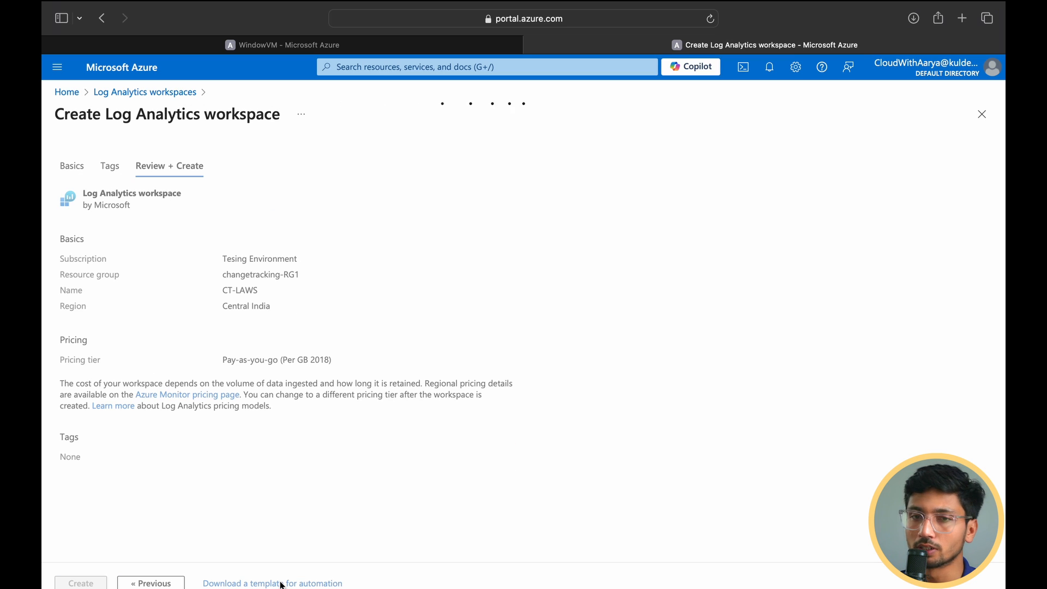
pyautogui.click(85, 583)
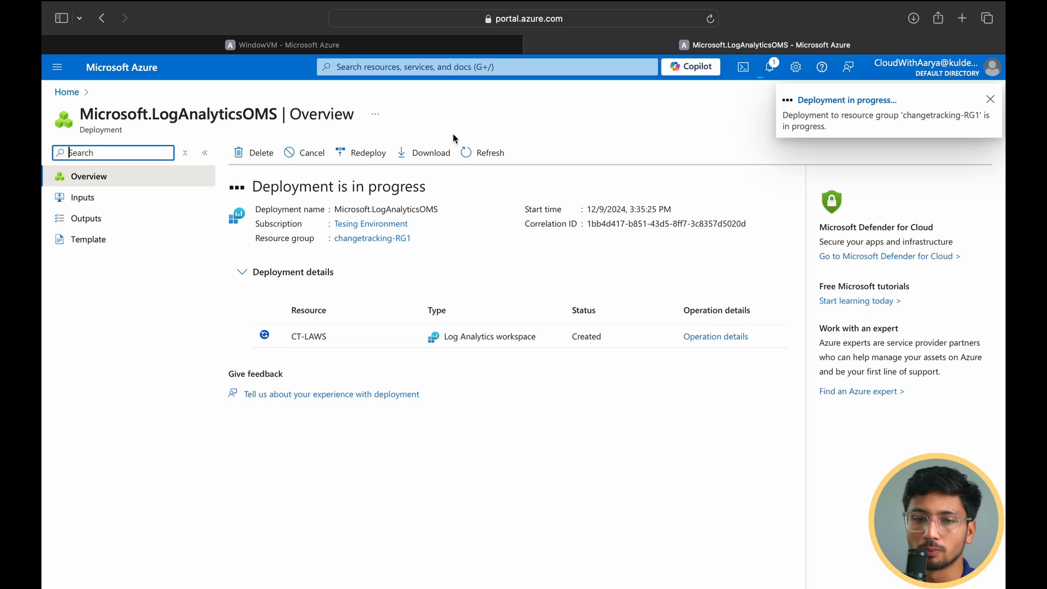
pyautogui.click(480, 152)
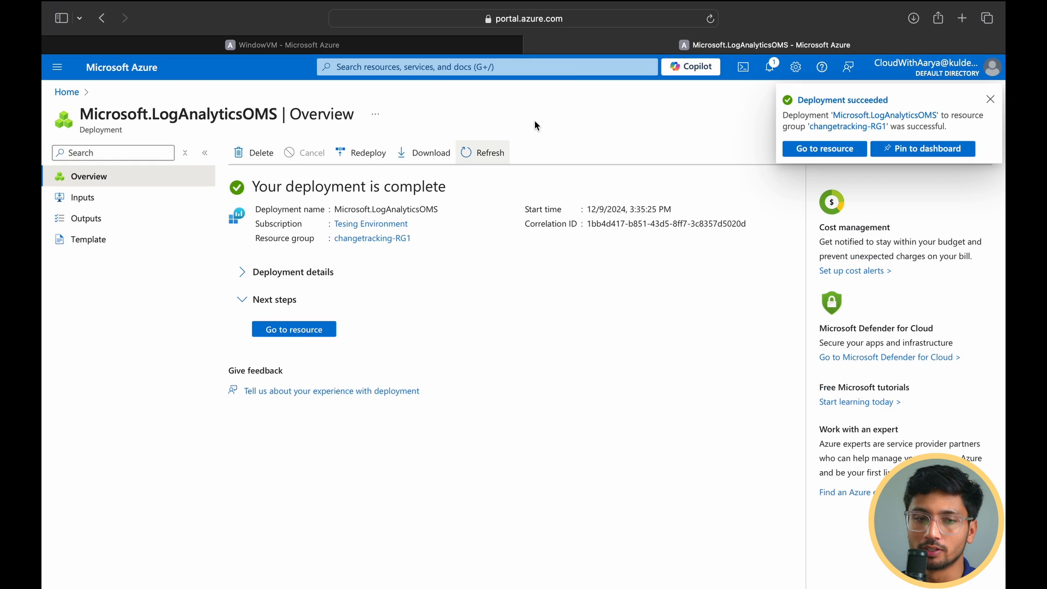
# Step: Reload WindowVM's Change tracking page and enable change tracking and inventory with AMA using the CT-LAWS workspace
pyautogui.click(292, 41)
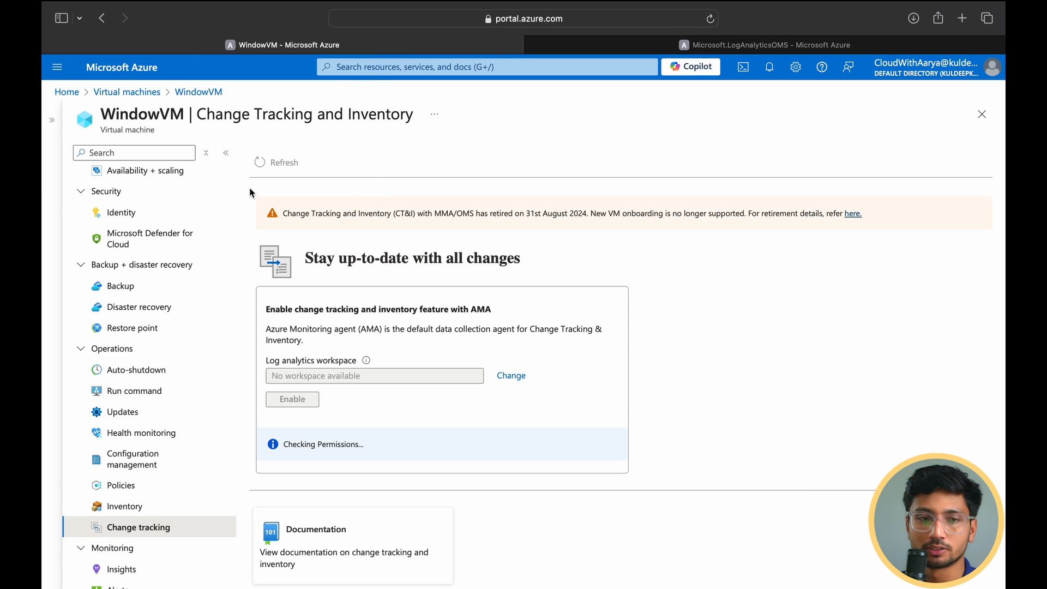
pyautogui.scroll(10, 137, 246)
pyautogui.click(122, 179)
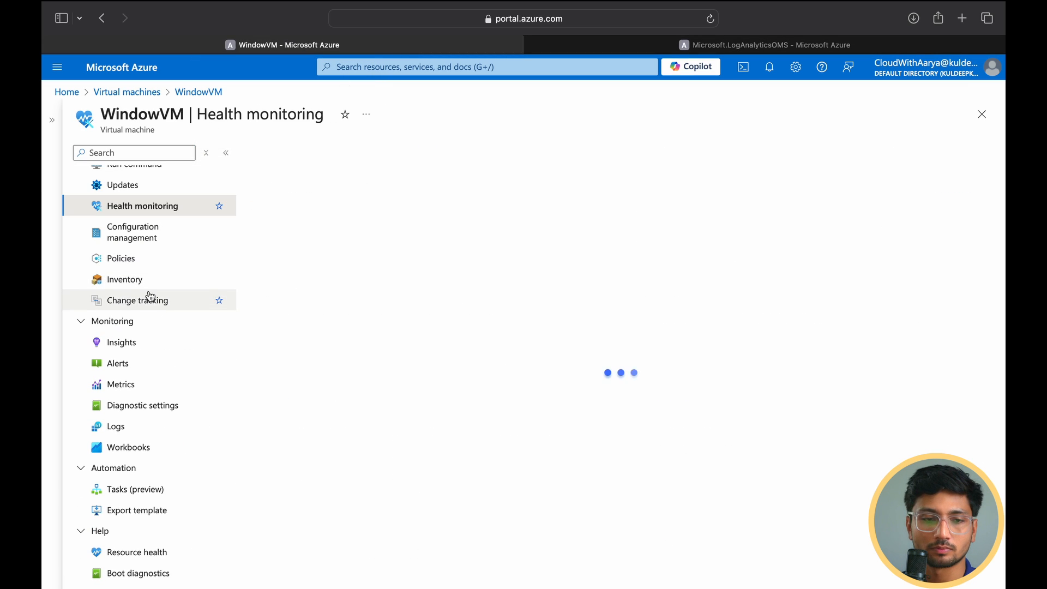
pyautogui.click(147, 298)
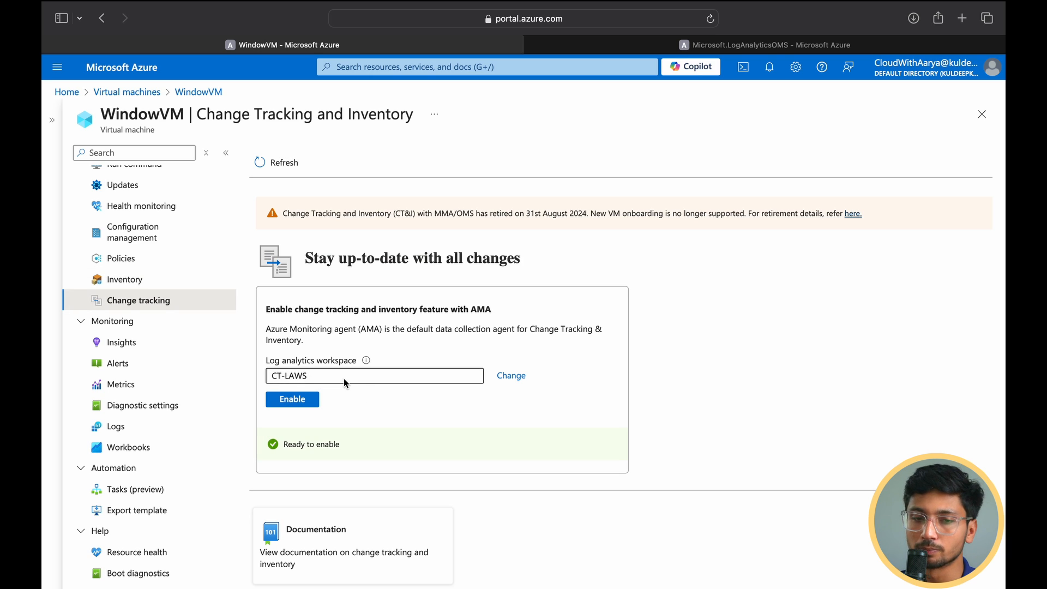
pyautogui.click(292, 399)
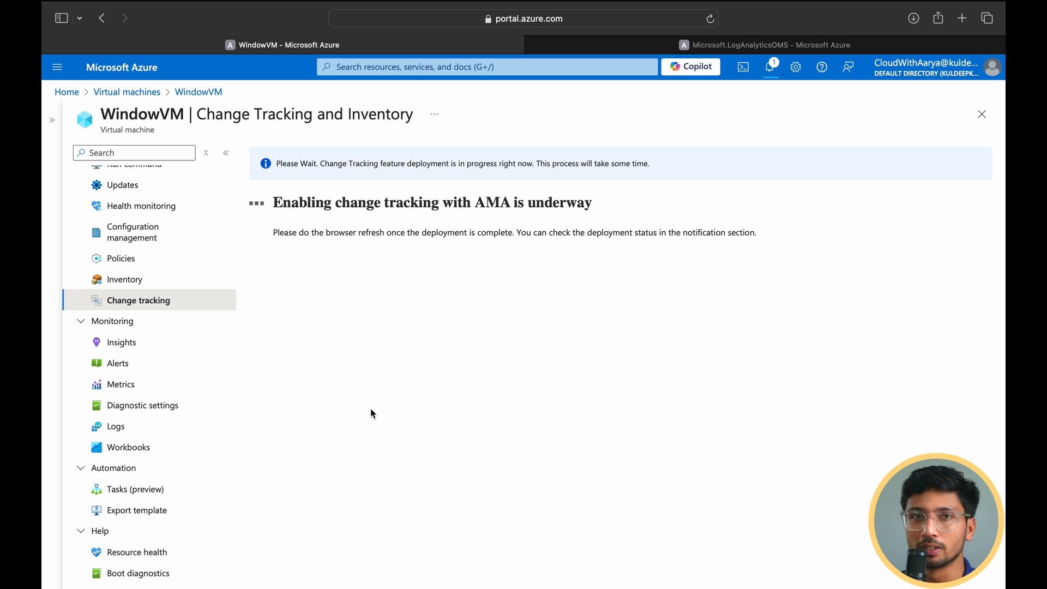
# Step: Select both machines in the virtual machines list and enable the Change Tracking service for linuxvm with workspace CT-LAWS
pyautogui.click(742, 46)
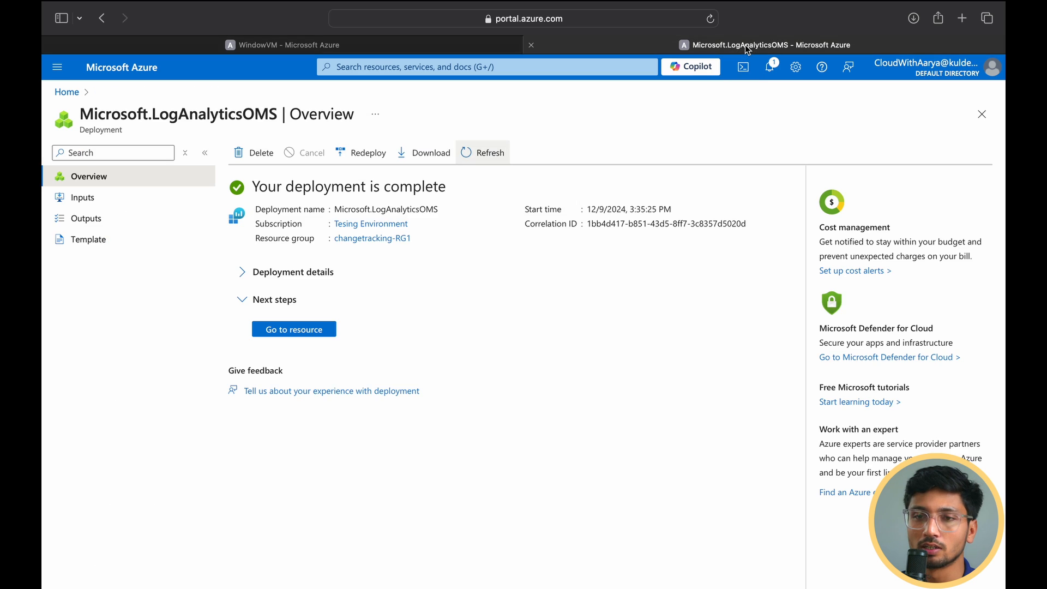
pyautogui.click(115, 69)
pyautogui.click(362, 141)
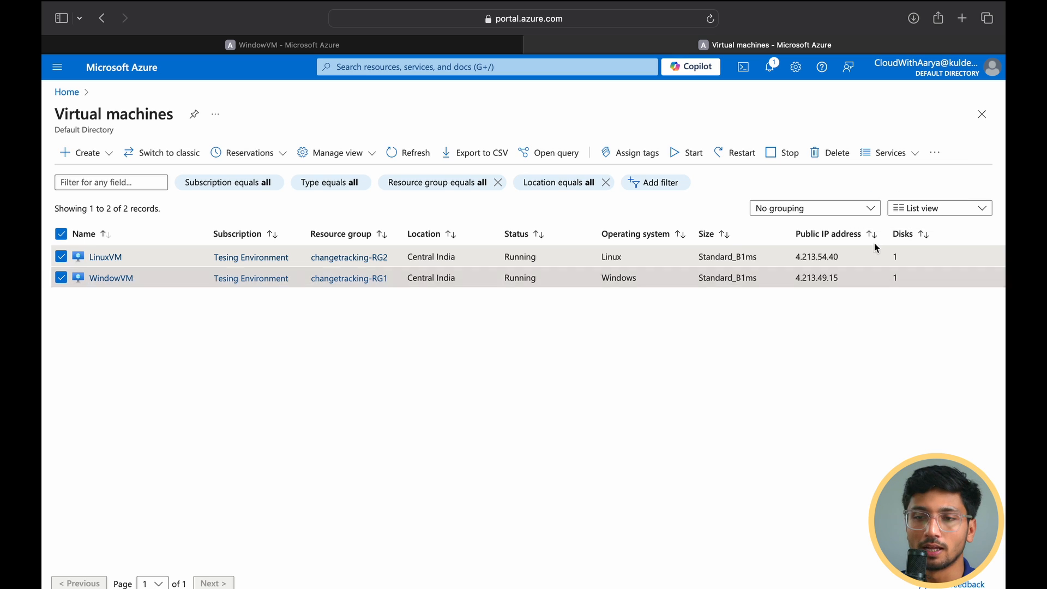
pyautogui.click(907, 153)
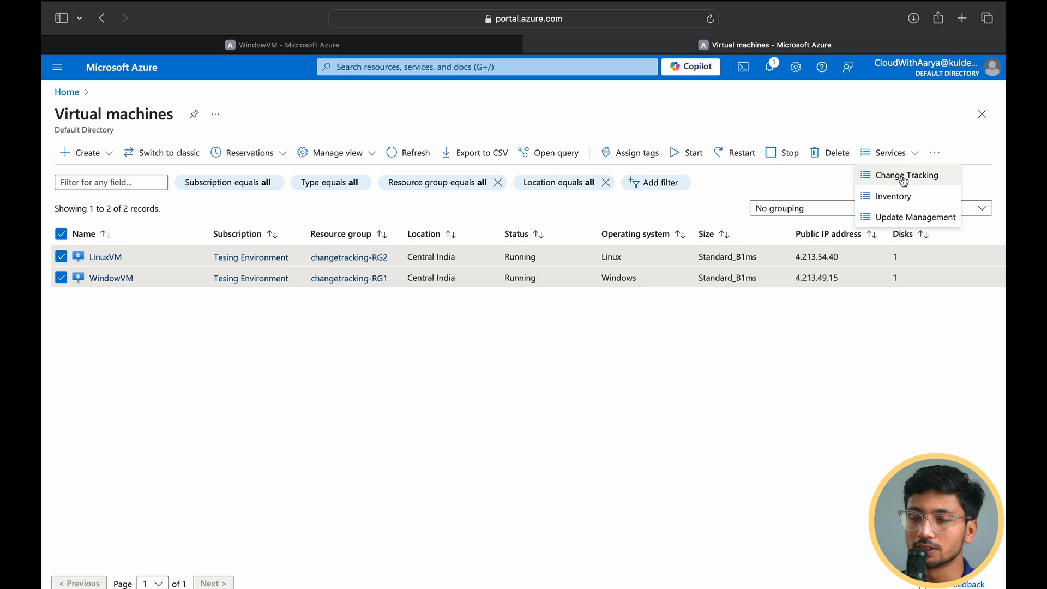
pyautogui.click(922, 177)
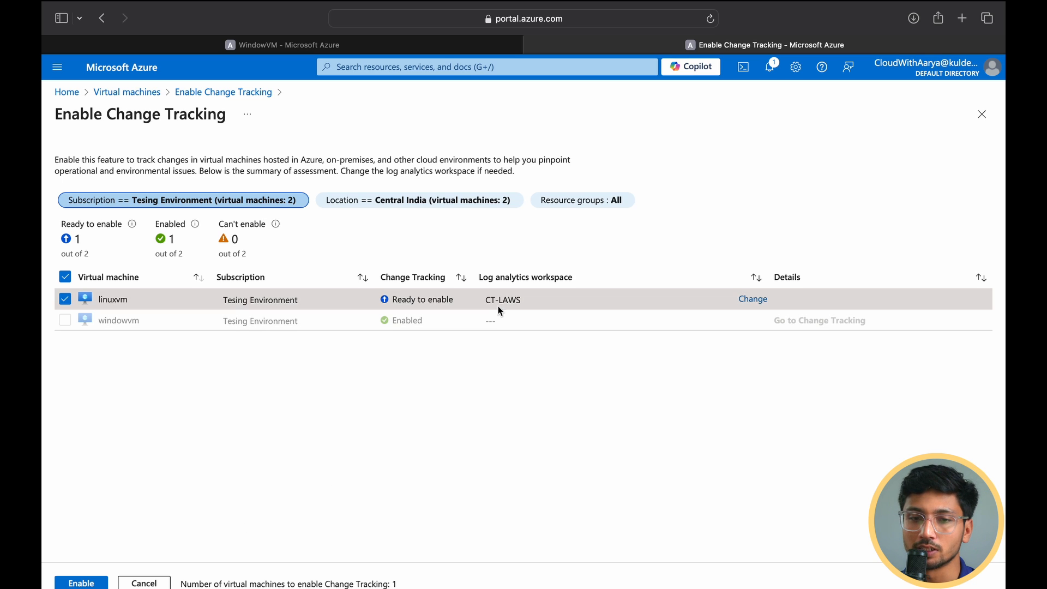
pyautogui.click(71, 583)
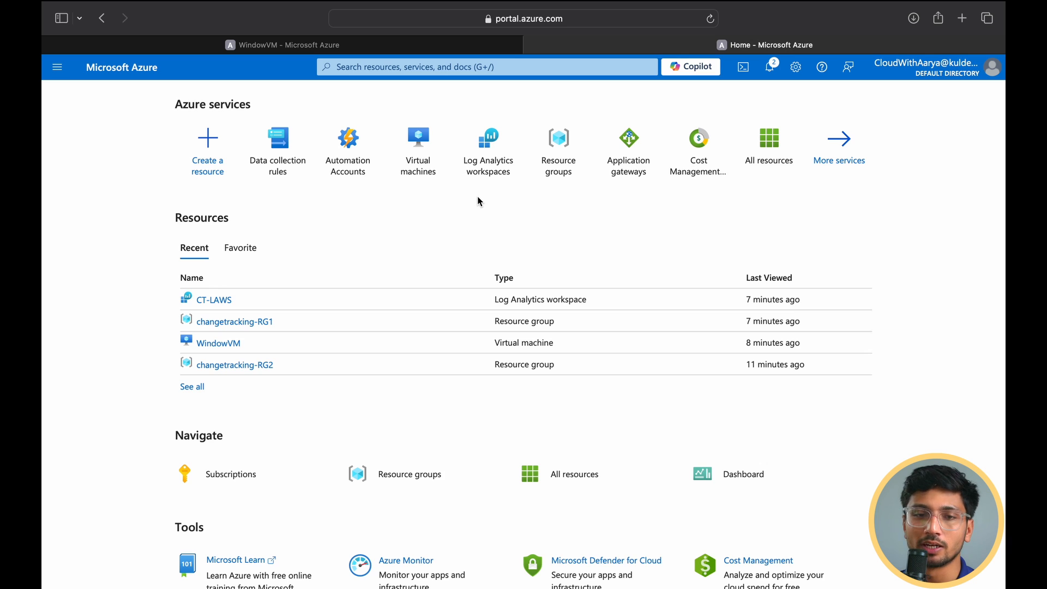
# Step: Open WindowVM's Extensions + applications page to check its installed extensions
pyautogui.click(218, 343)
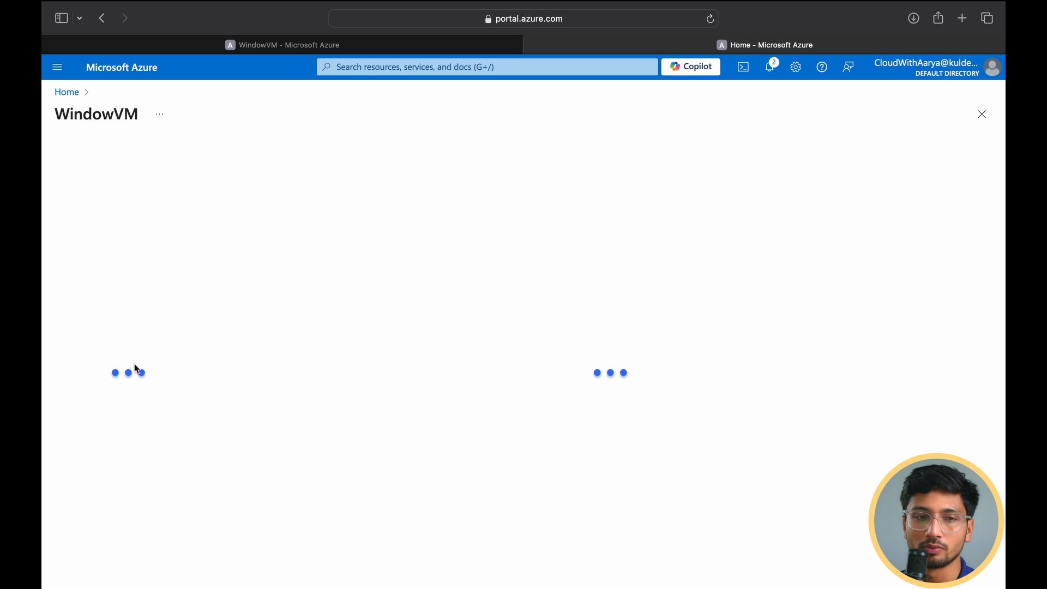
pyautogui.scroll(-2, 126, 423)
pyautogui.click(127, 448)
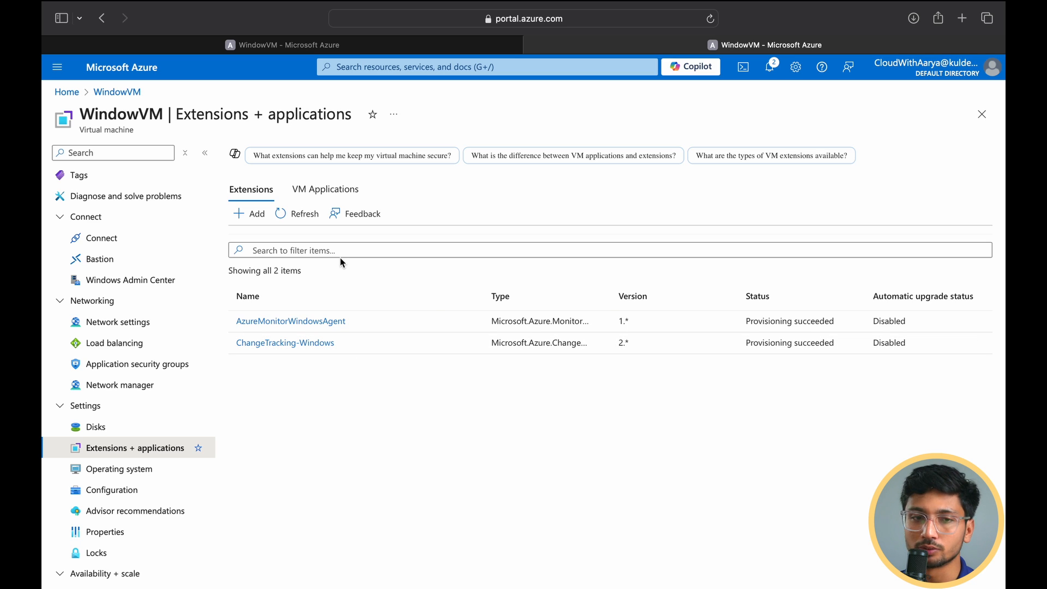
# Step: Return to the virtual machines list and open LinuxVM for inspection
pyautogui.click(138, 75)
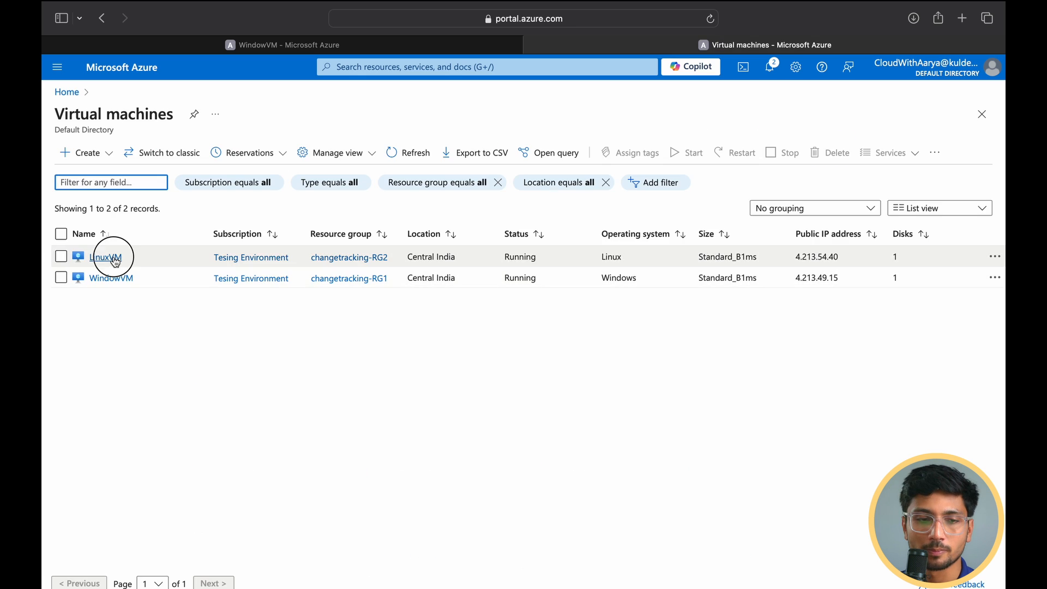
pyautogui.click(106, 260)
pyautogui.click(224, 114)
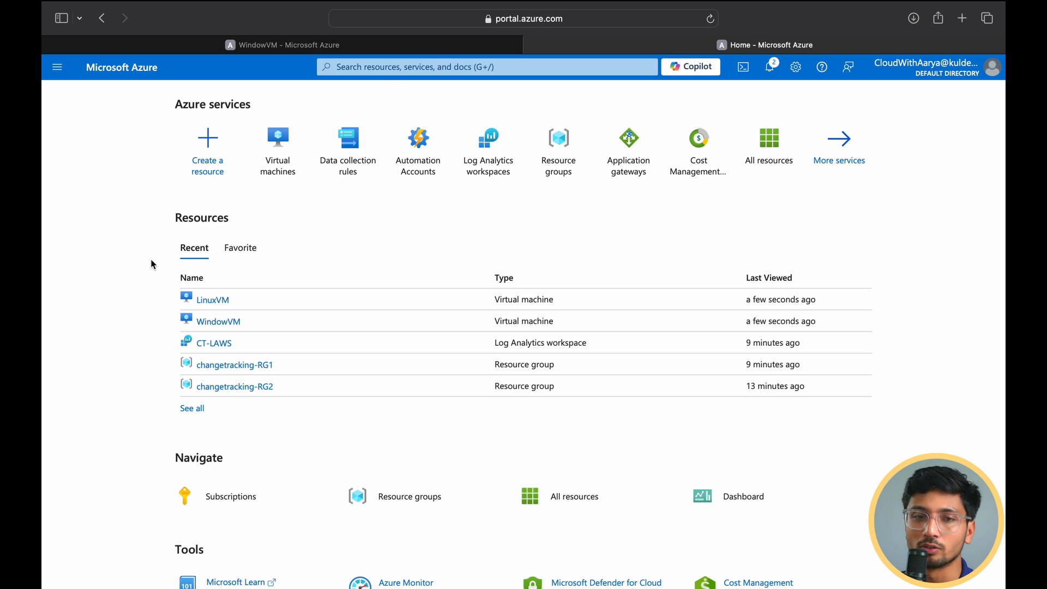
# Step: Find the data collection rule ct-dcr583054313 and review its associated resources and data sources
pyautogui.click(382, 66)
pyautogui.write('data colle')
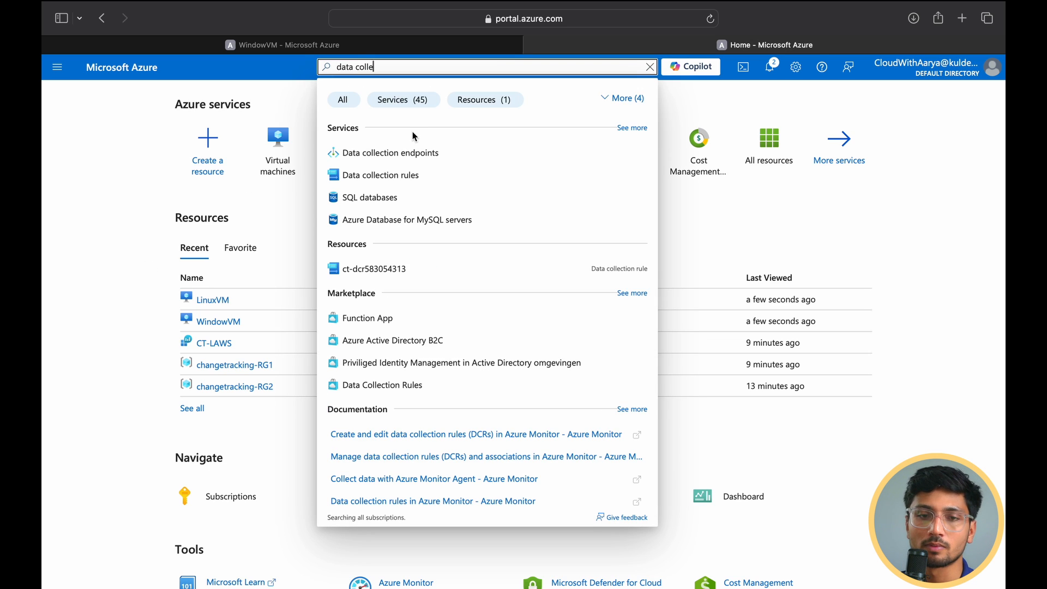
pyautogui.click(343, 174)
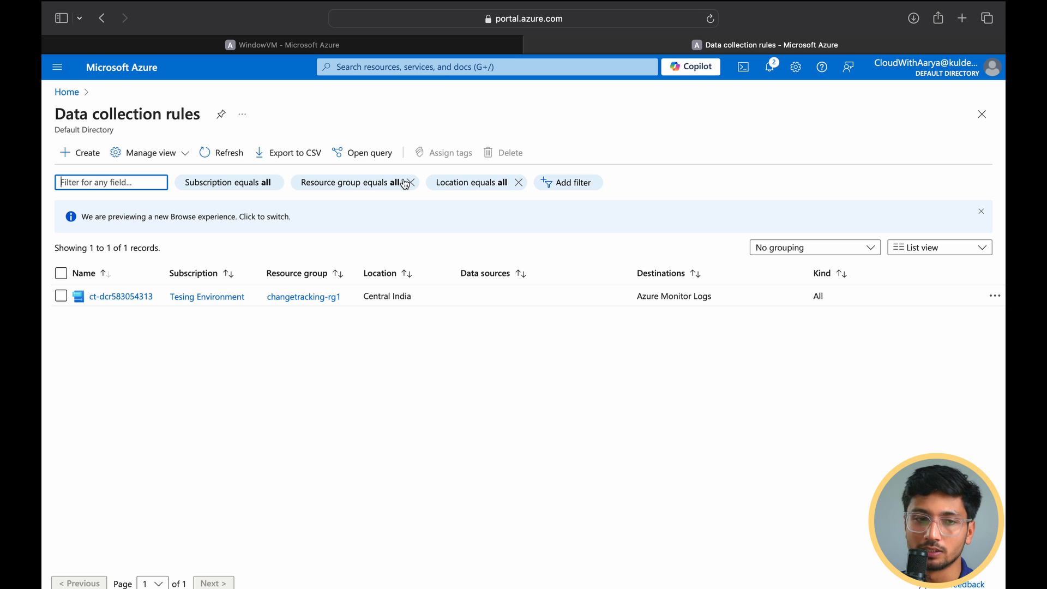
pyautogui.click(125, 297)
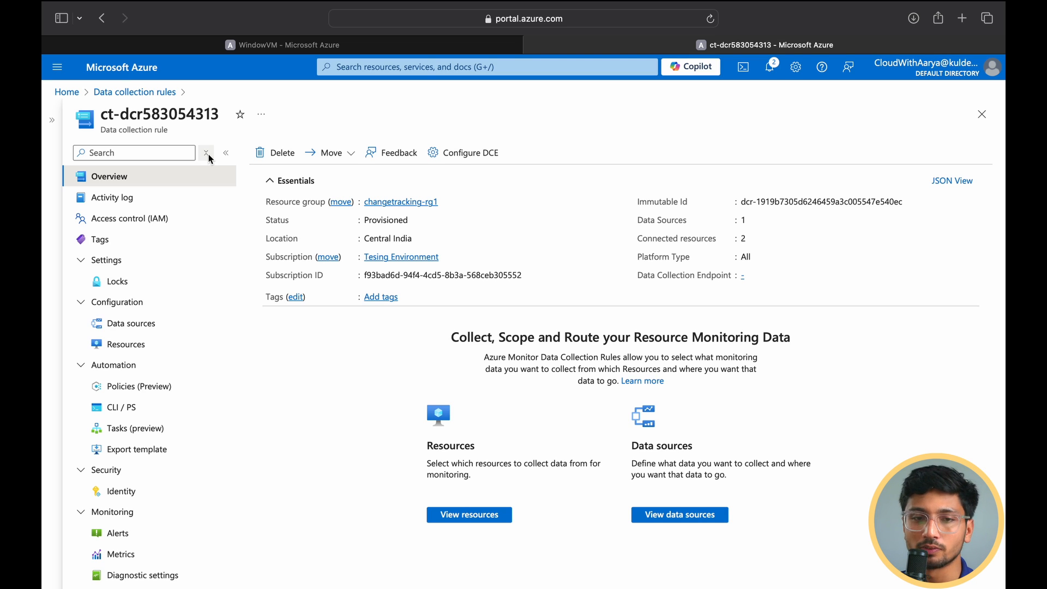
pyautogui.click(145, 349)
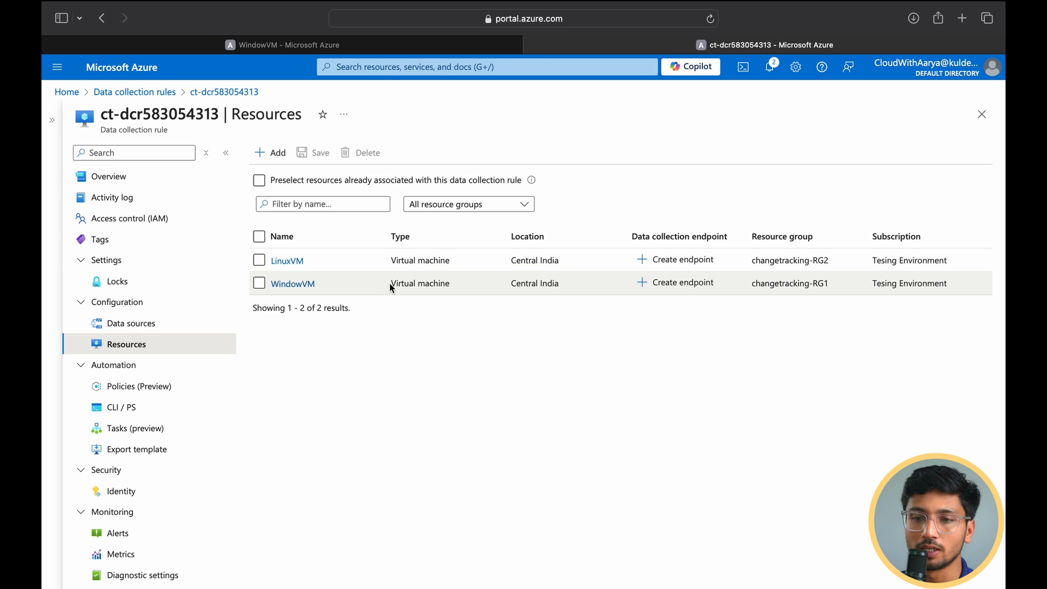
pyautogui.click(182, 326)
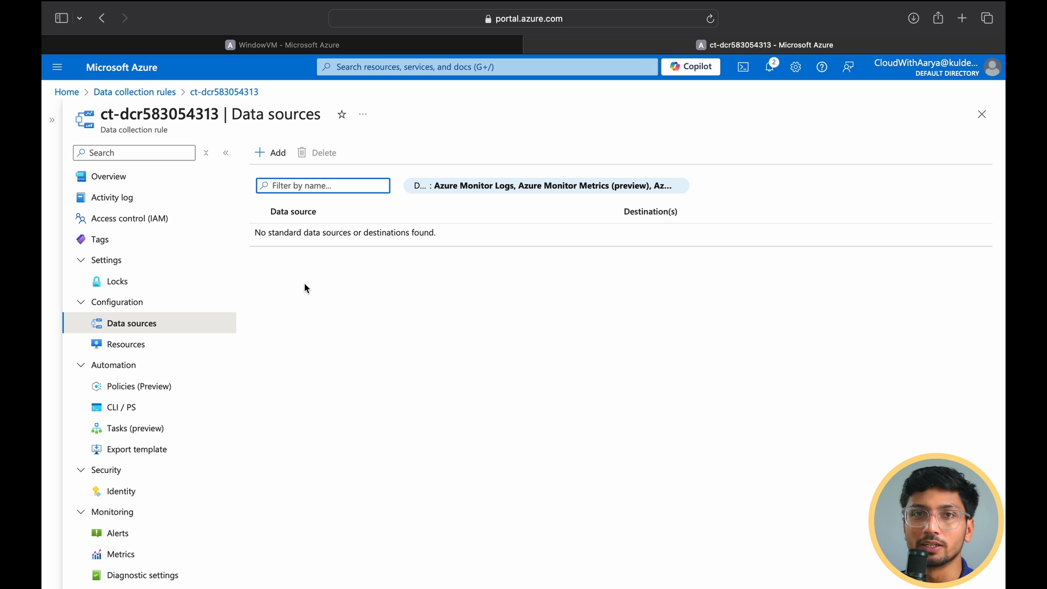
# Step: Open LinuxVM's Change tracking page to check its recorded changes
pyautogui.click(144, 71)
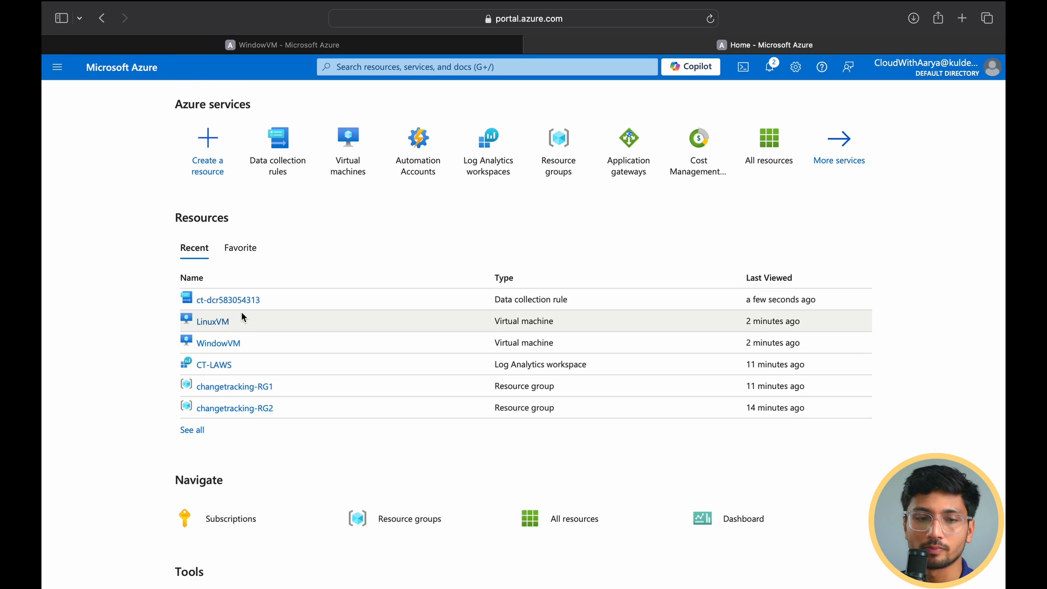
pyautogui.click(218, 323)
pyautogui.scroll(-5, 117, 524)
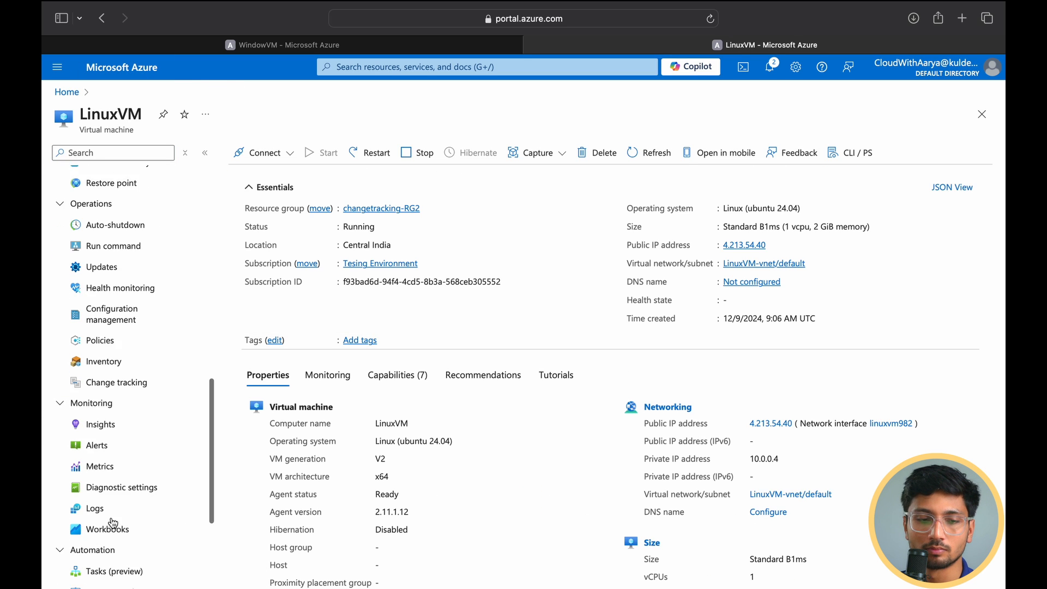
pyautogui.click(141, 373)
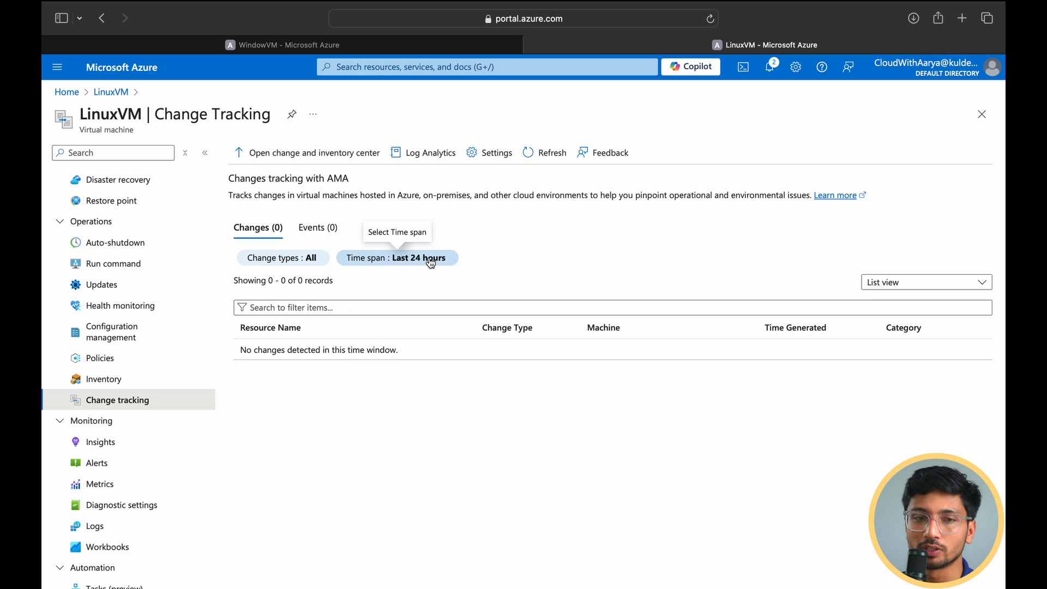
# Step: Check the change and inventory center's Change tracking page, then return to LinuxVM's Change Tracking page
pyautogui.click(319, 149)
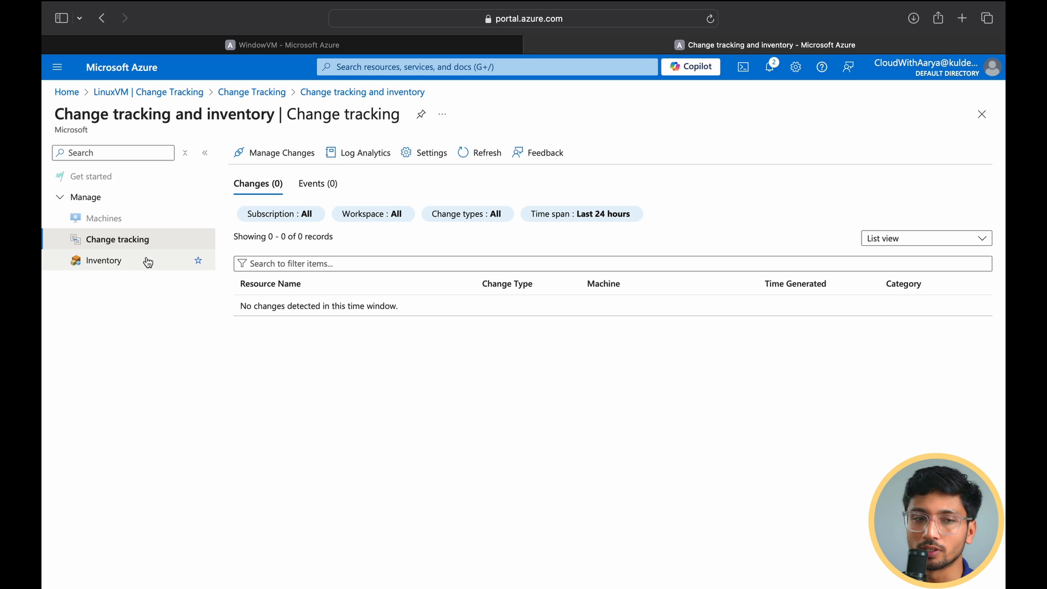
pyautogui.click(279, 93)
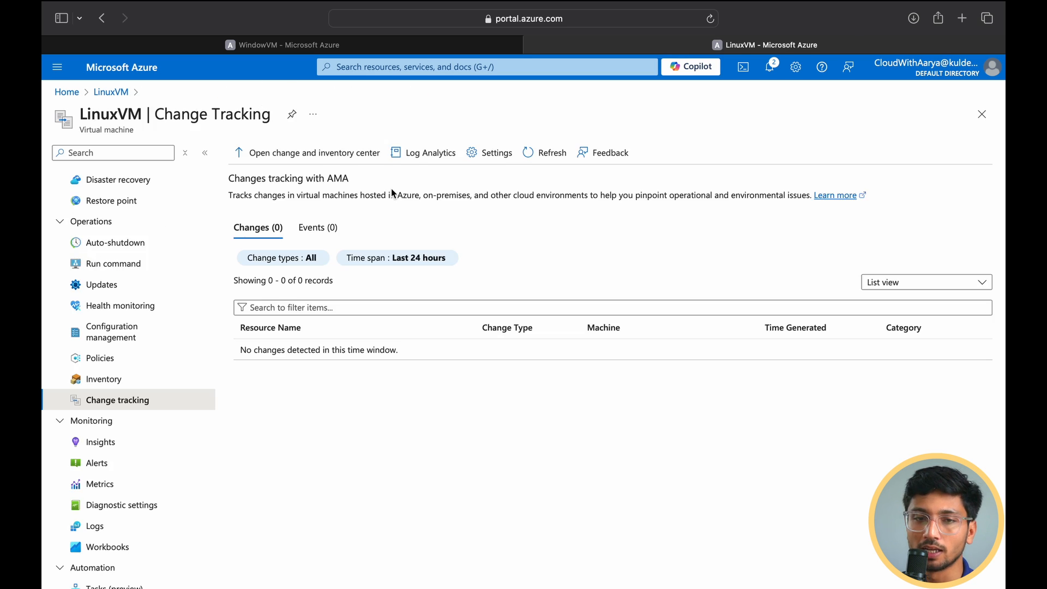
# Step: Open LinuxVM's change tracking settings and review the Windows Files, Linux Files and Windows Registry entries of the data collection rule
pyautogui.click(487, 153)
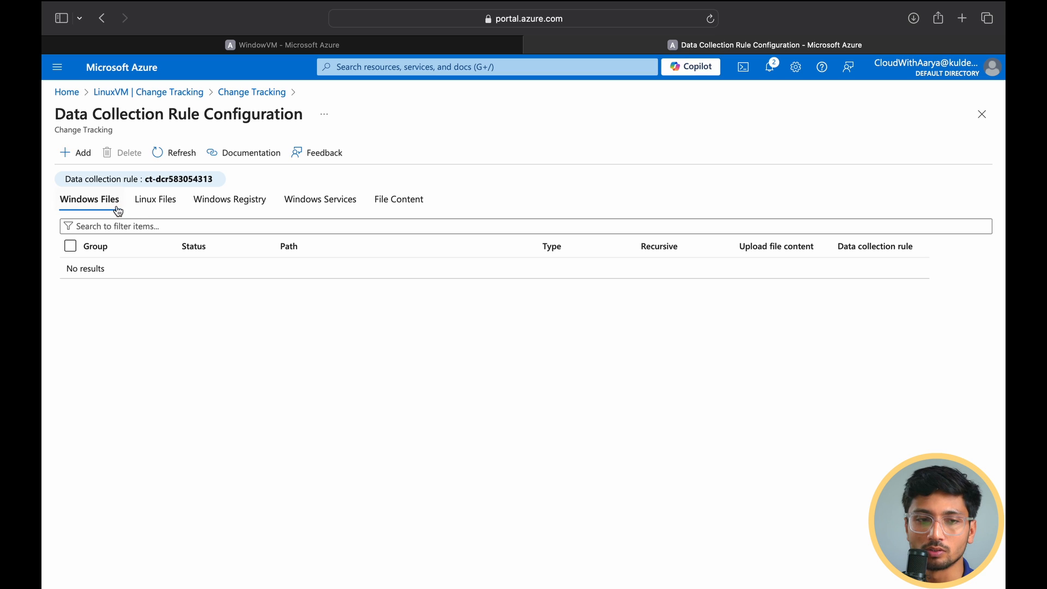
pyautogui.click(82, 156)
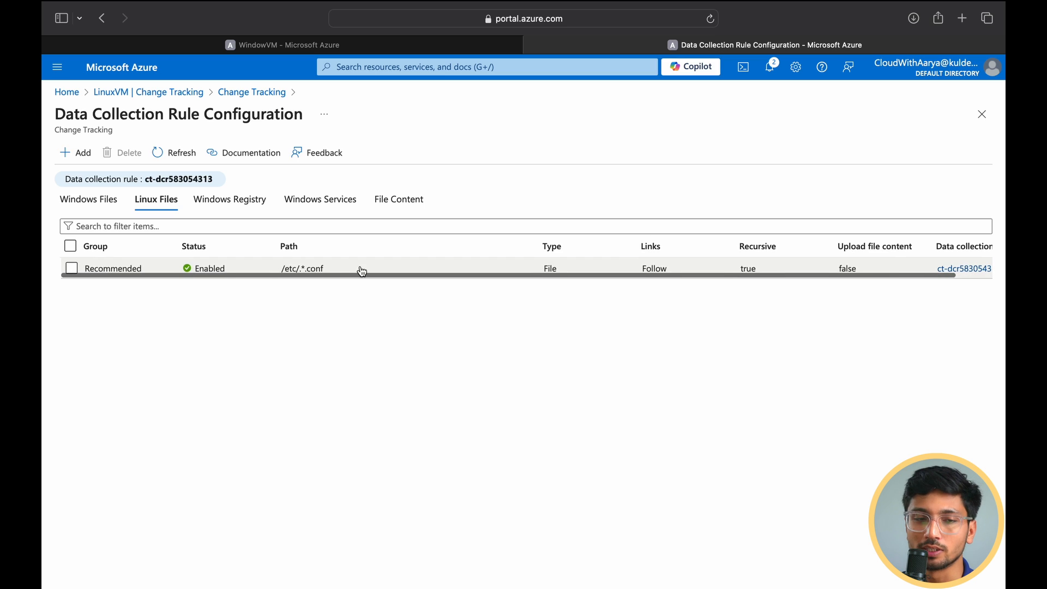
pyautogui.hscroll(2, 362, 273)
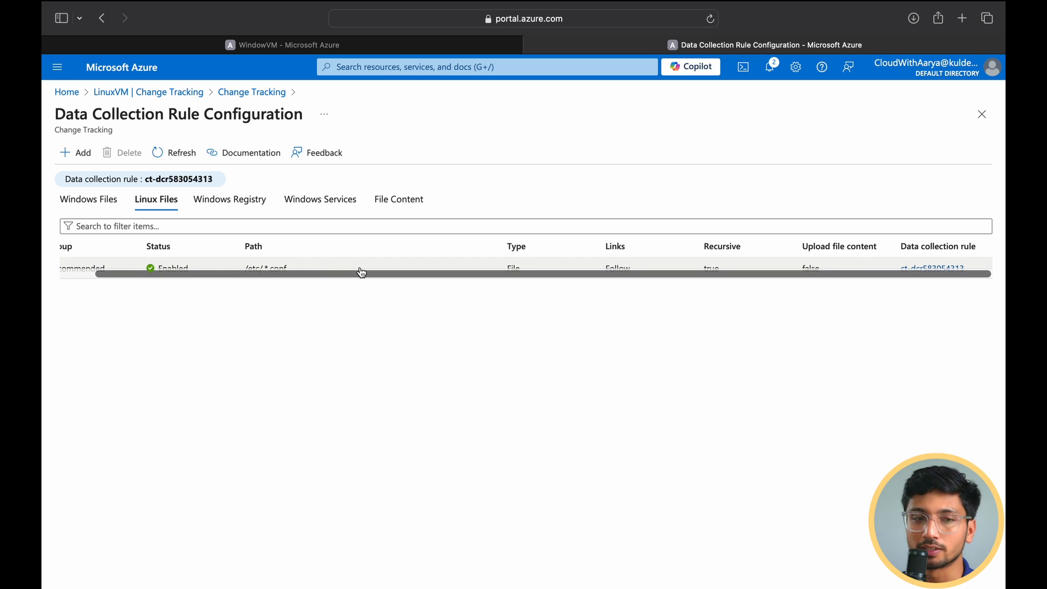
pyautogui.hscroll(-2, 362, 272)
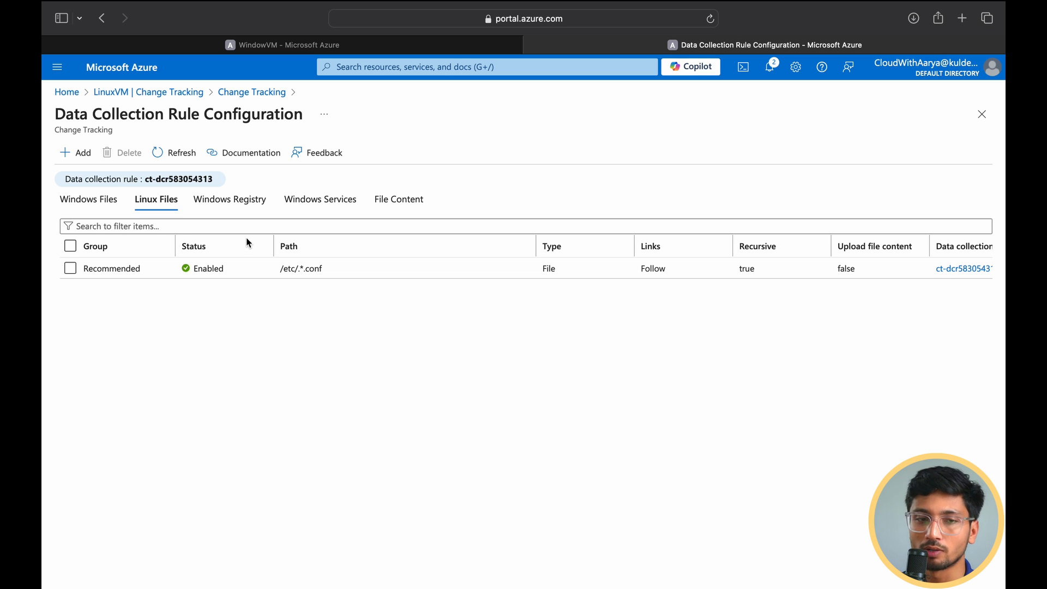
pyautogui.click(231, 206)
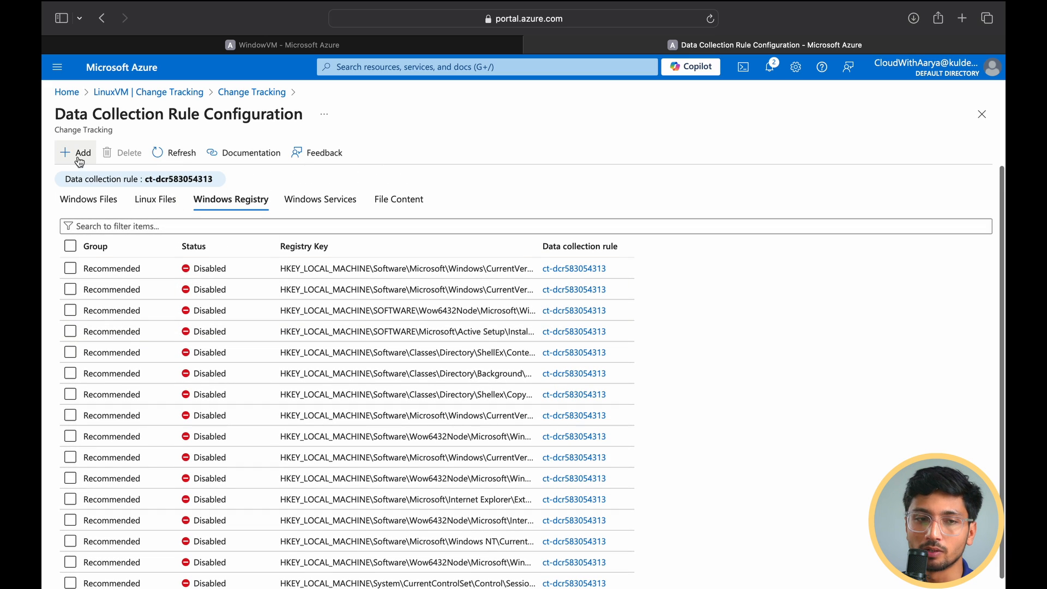
# Step: Set the Windows Services collection frequency to 30 min and view the File Content storage account settings
pyautogui.click(321, 200)
pyautogui.moveTo(526, 270); pyautogui.dragTo(554, 373)
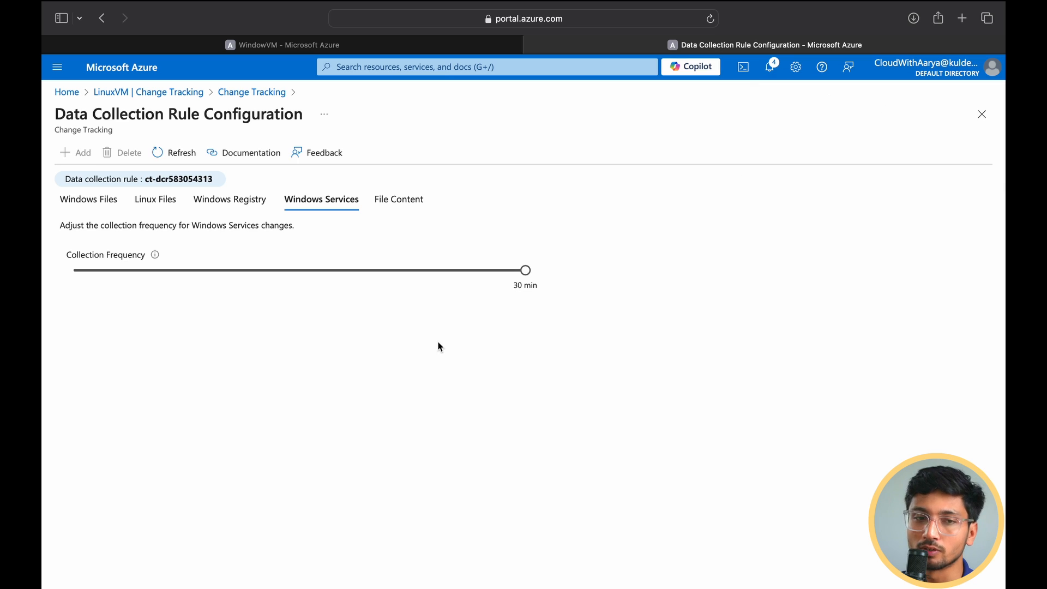
pyautogui.click(399, 202)
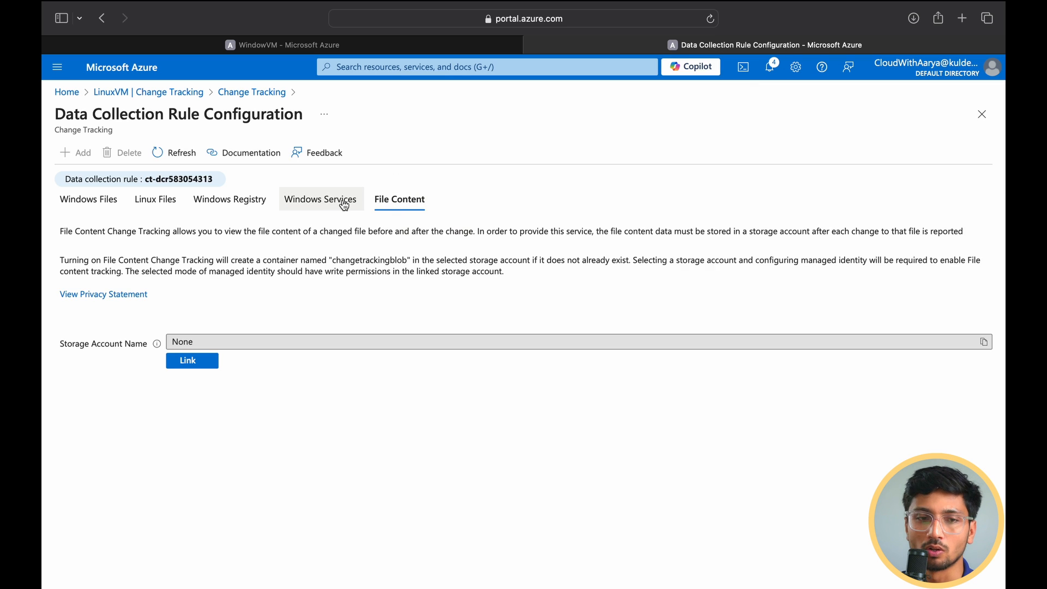